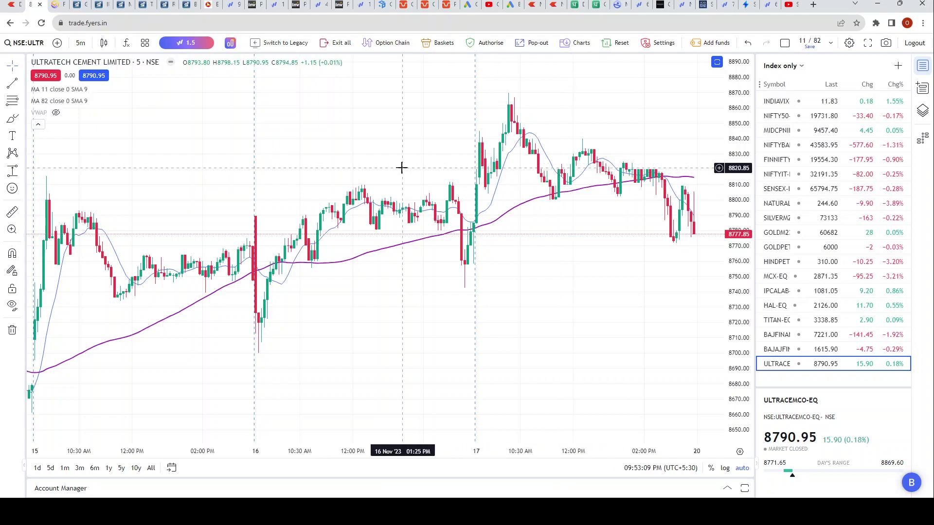
Remove all drawings and indicators from the UltraTech Cement chart and switch it to 3-minute candles.
right_click(344, 114)
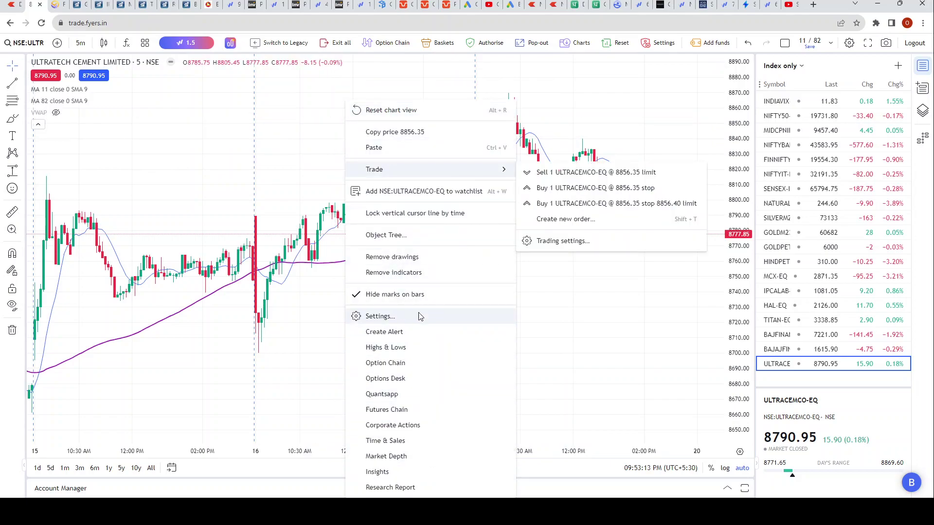
click(425, 258)
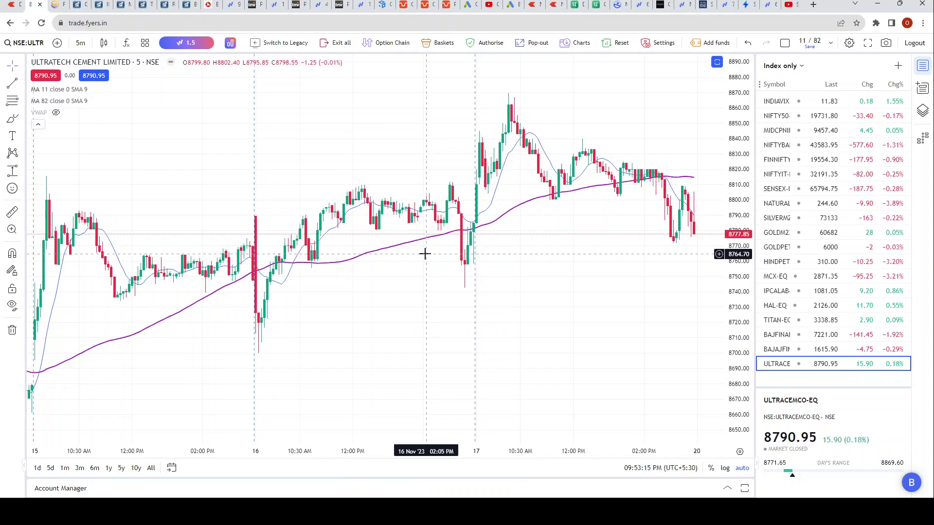
right_click(384, 284)
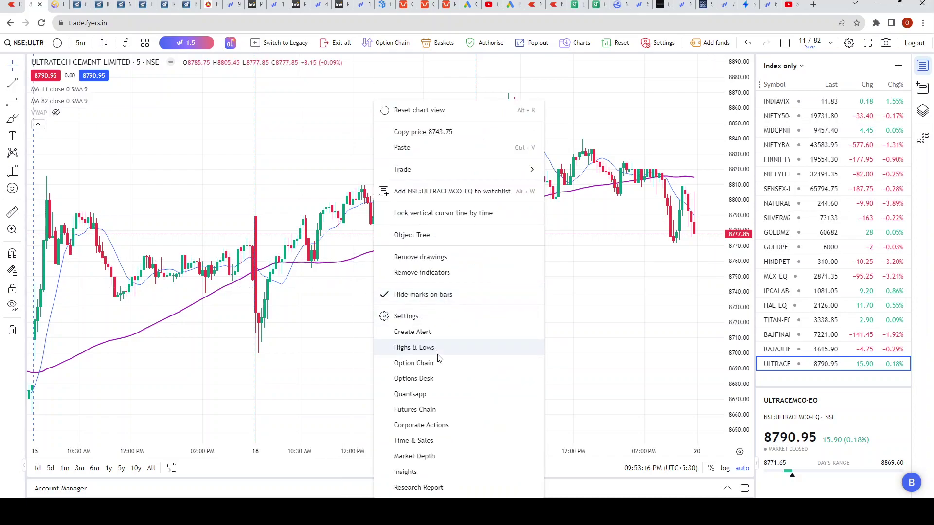
click(452, 274)
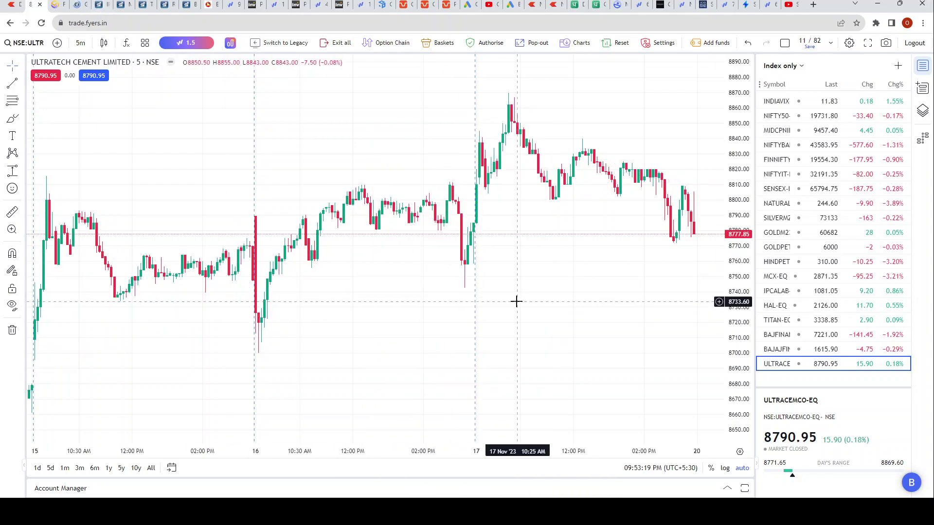
click(80, 43)
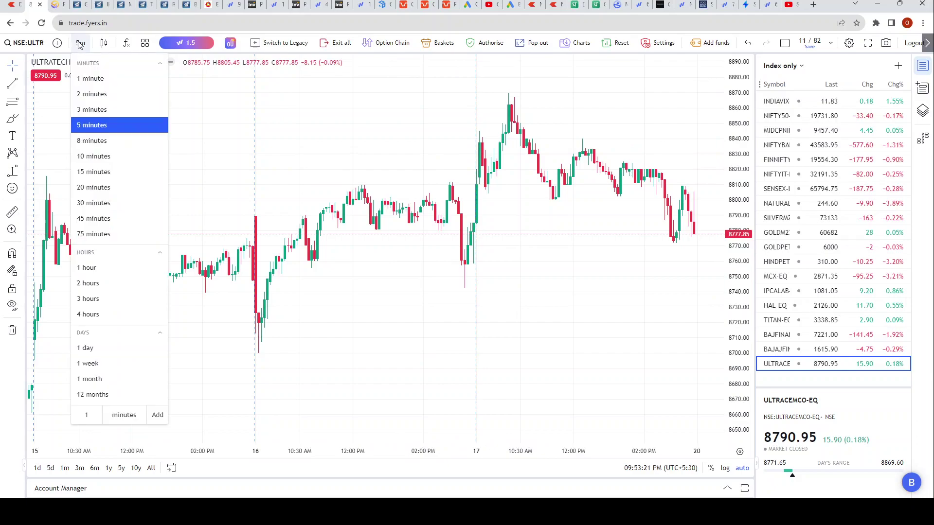
click(96, 112)
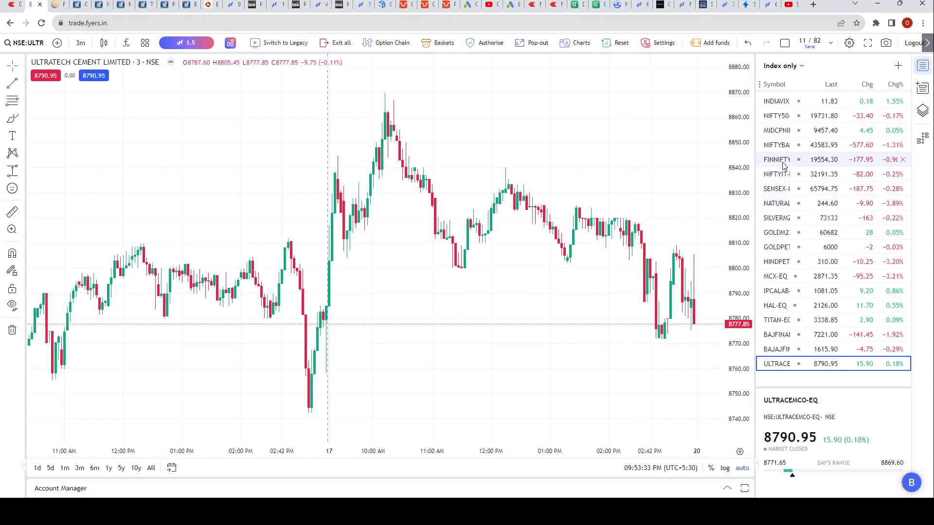
Open the NIFTY50 index chart from the watchlist.
click(788, 116)
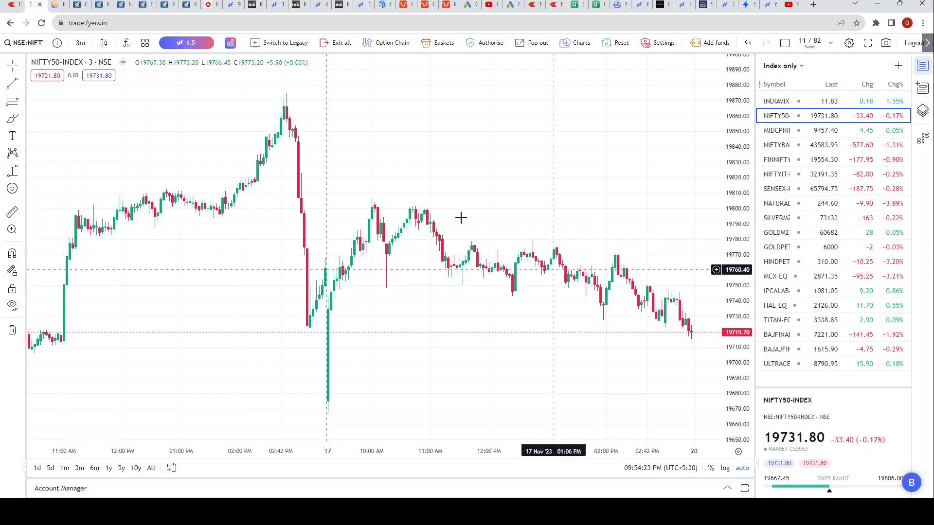
Search indicators for 'ma' and add Moving Average twice to the NIFTY50 chart.
click(126, 43)
text(ma)
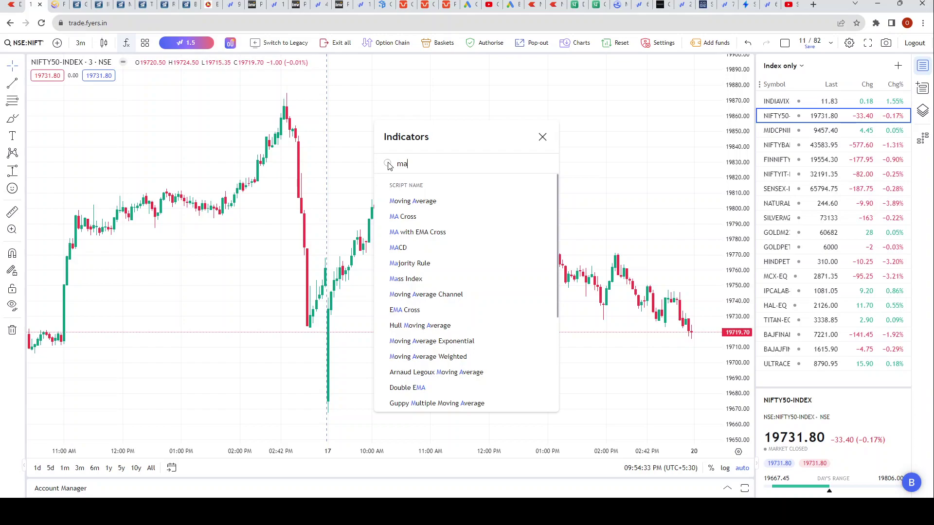
click(435, 203)
click(435, 204)
click(542, 137)
Set the first moving average to blue with length 11, hiding its price-scale label and status-line value.
mouse_move(78, 94)
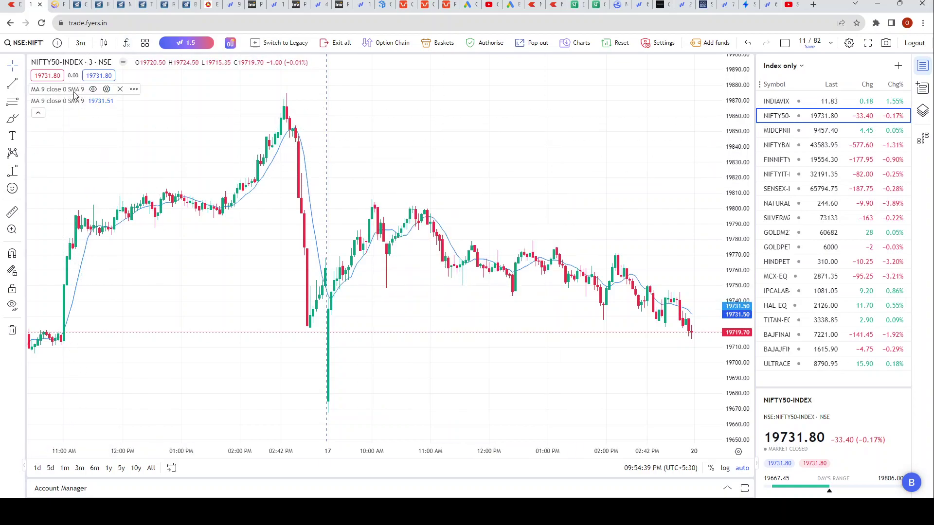
click(106, 89)
click(457, 223)
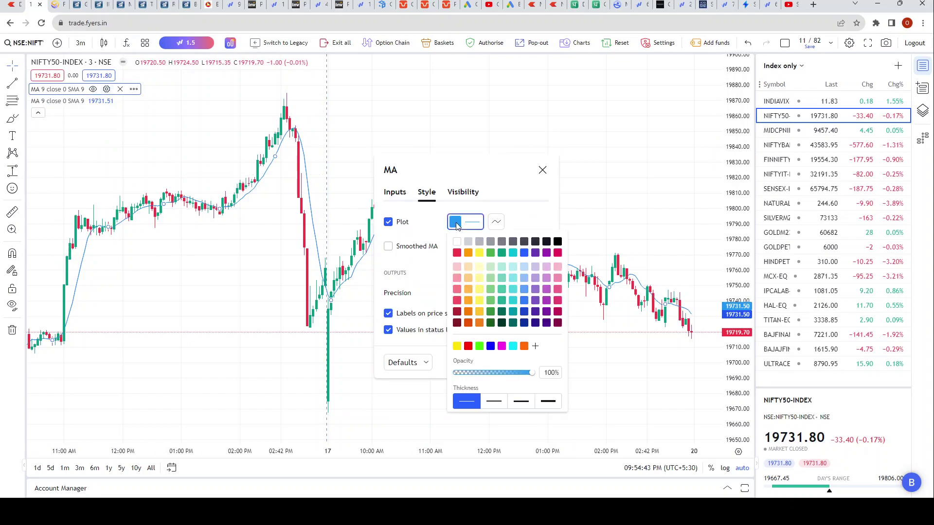
click(524, 253)
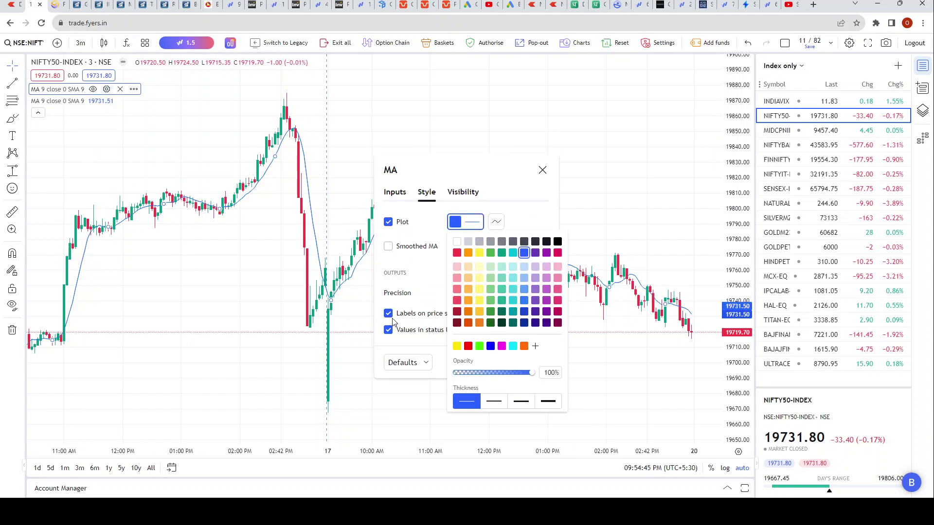
click(420, 292)
click(388, 313)
click(389, 331)
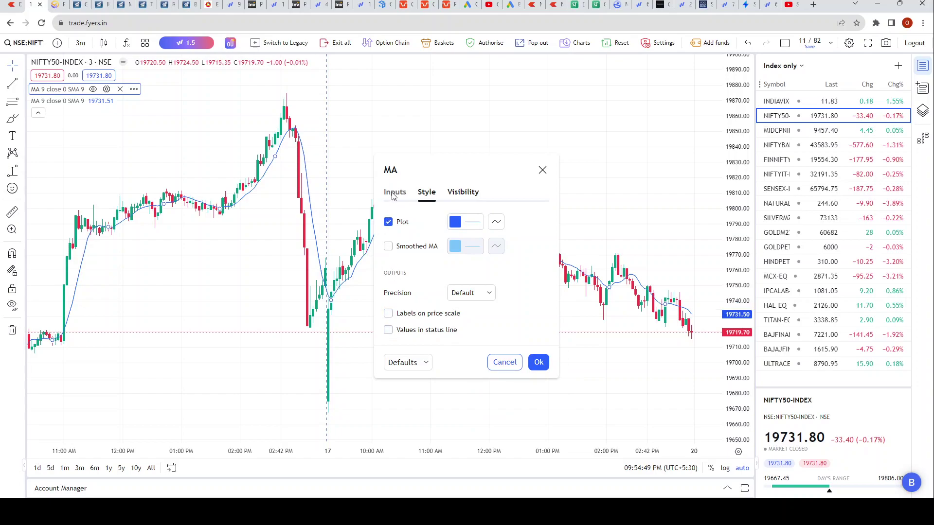
click(393, 193)
click(473, 264)
text(11)
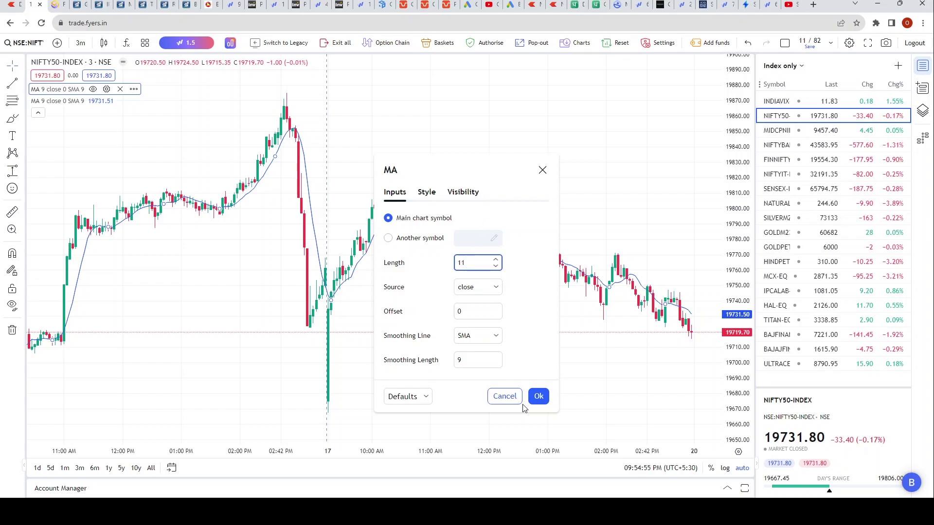
click(540, 396)
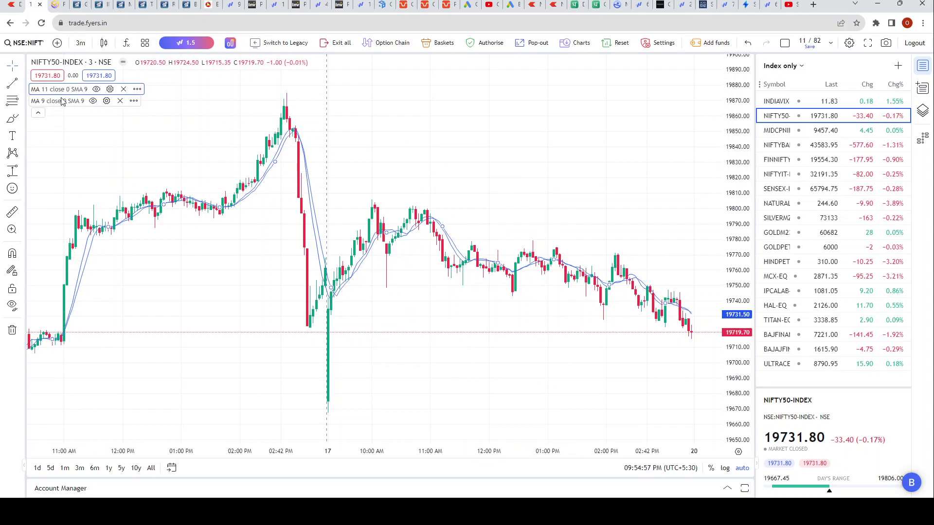
Set the second moving average to length 82, thicker red line, hiding its price-scale label and status-line value.
click(107, 100)
double_click(471, 245)
text(82)
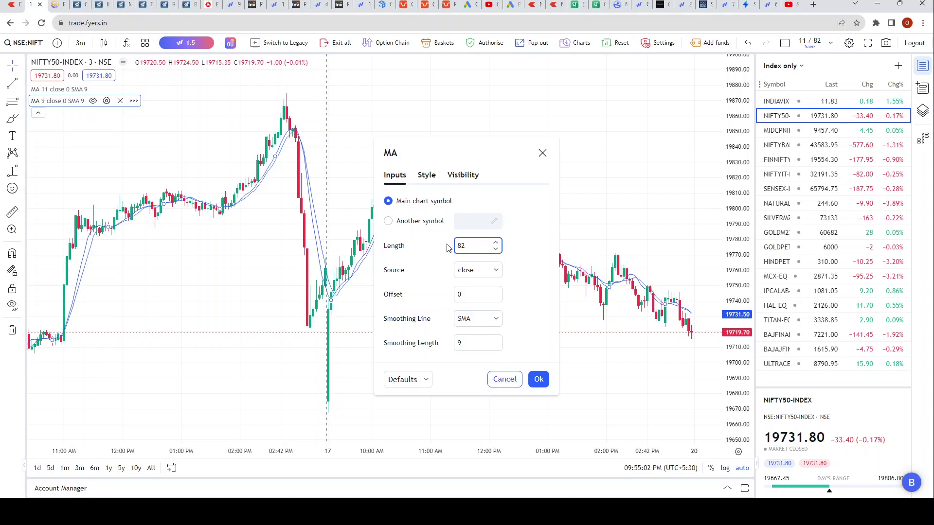
click(426, 176)
click(456, 208)
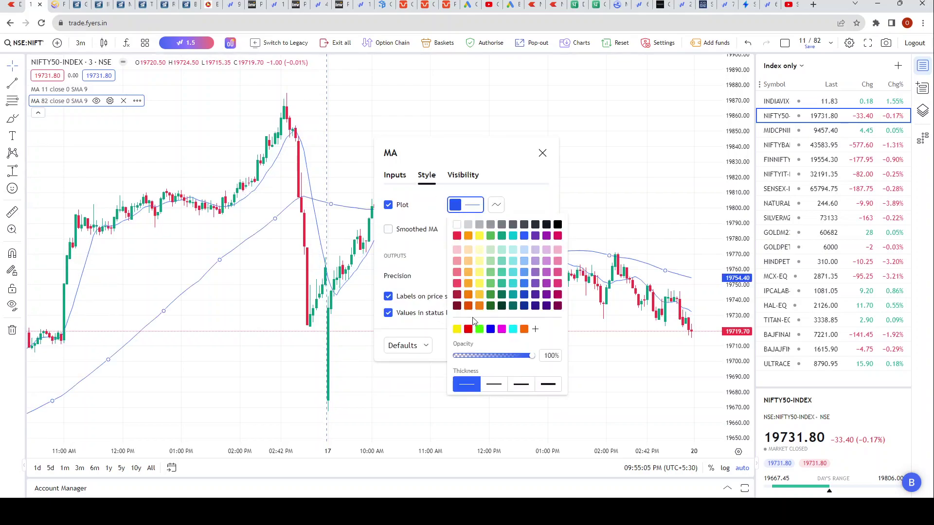
click(468, 330)
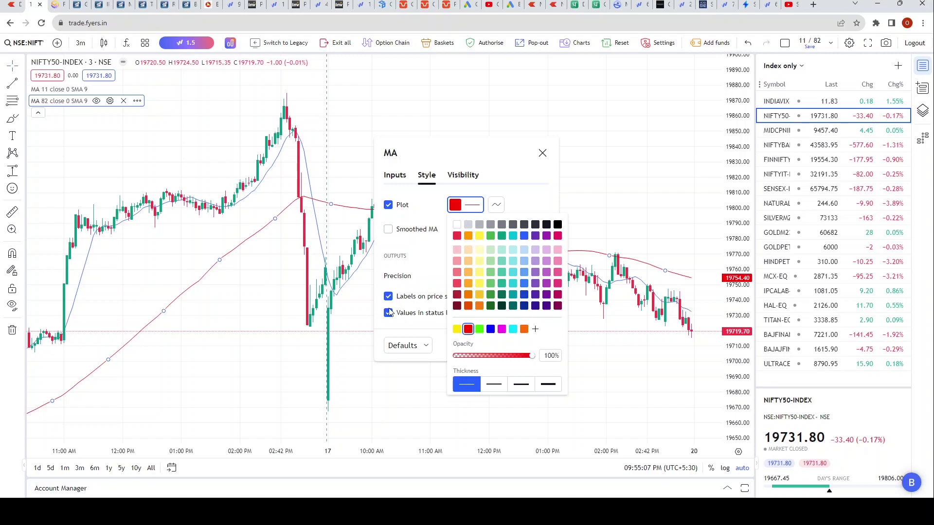
click(493, 385)
click(518, 196)
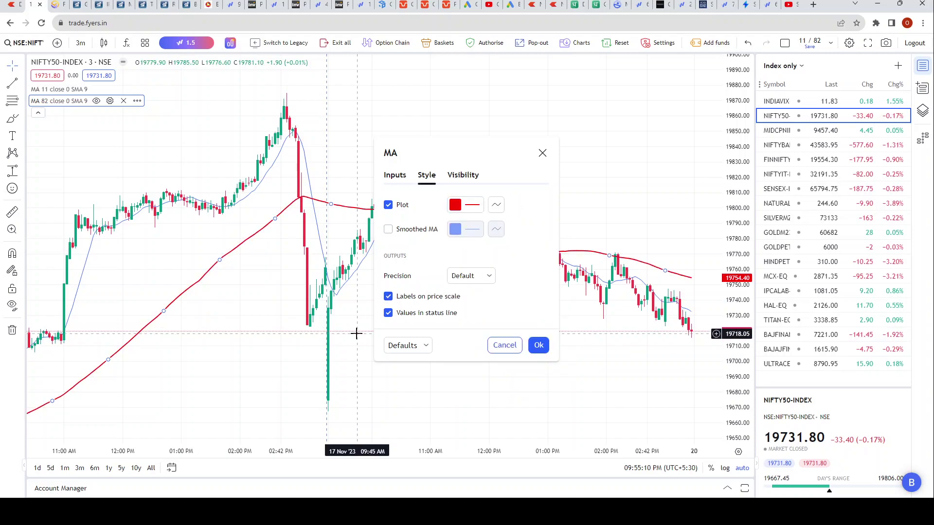
click(388, 296)
click(388, 313)
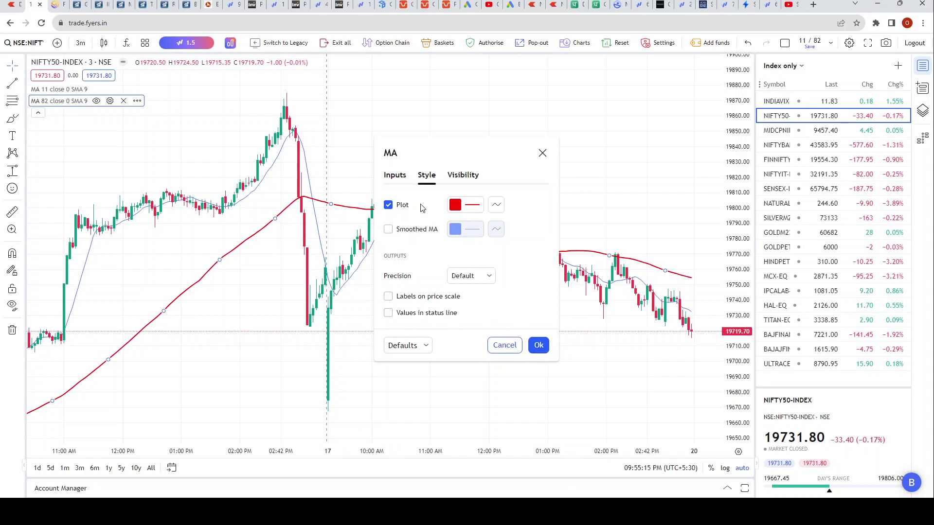
click(400, 178)
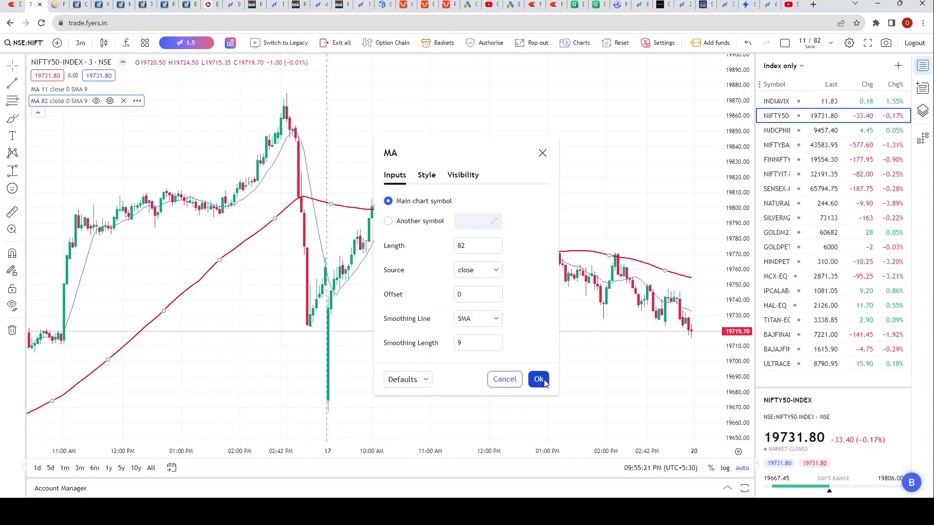
click(539, 380)
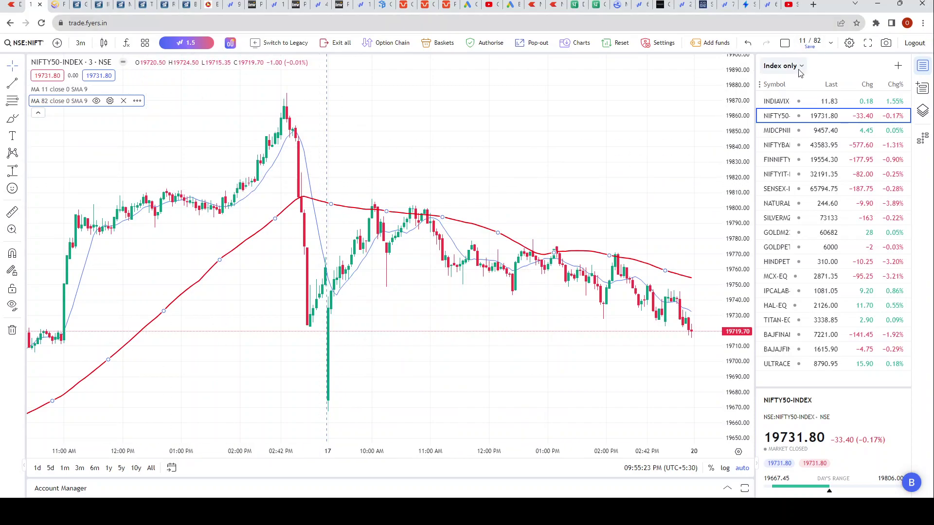
Deselect the red moving average and load the NIFTYBANK index chart.
click(461, 156)
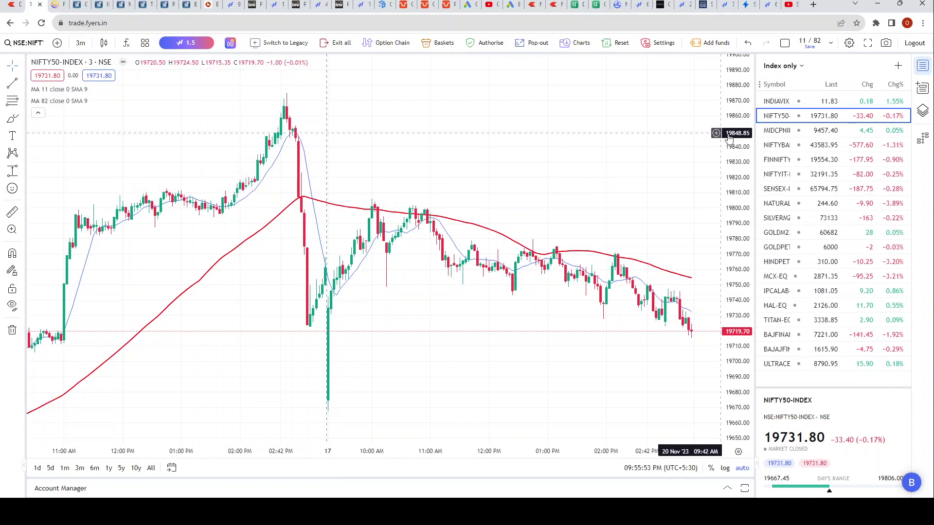
click(796, 141)
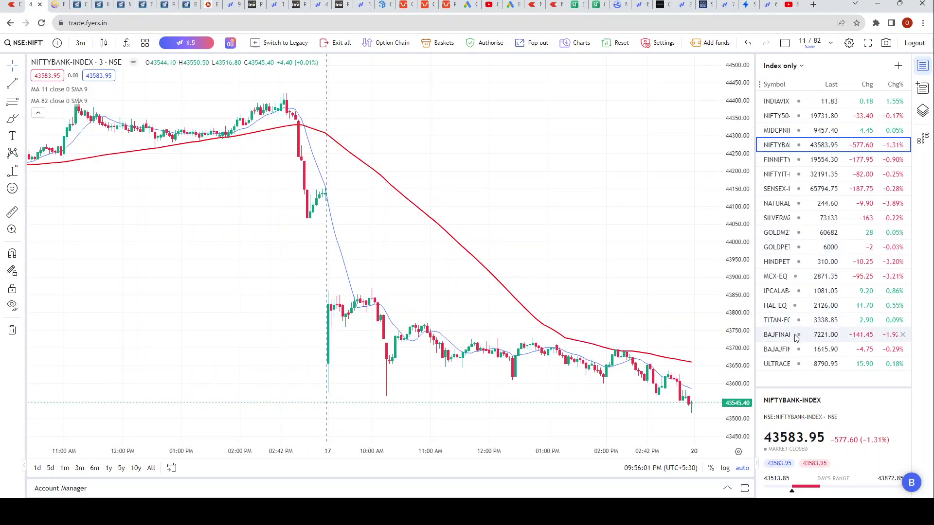
Load the UltraTech Cement chart and reset its chart view.
click(789, 370)
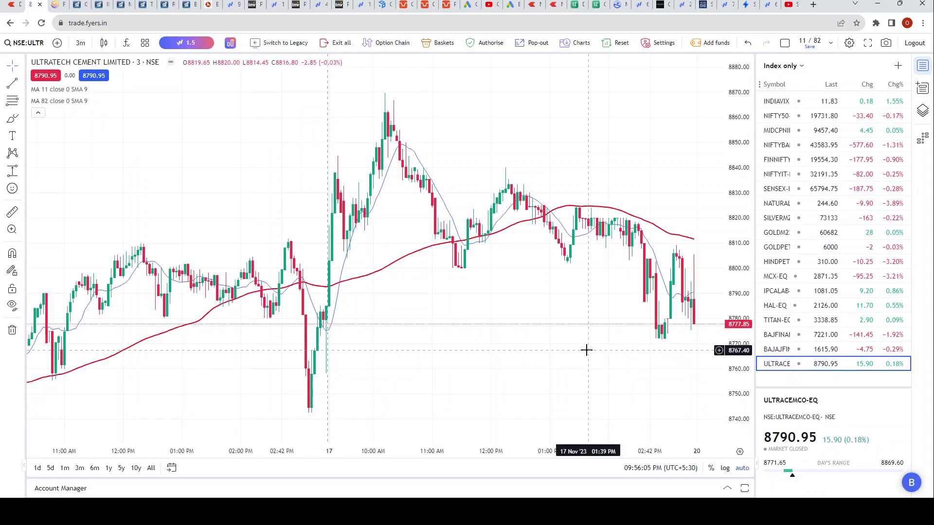
right_click(511, 105)
click(535, 111)
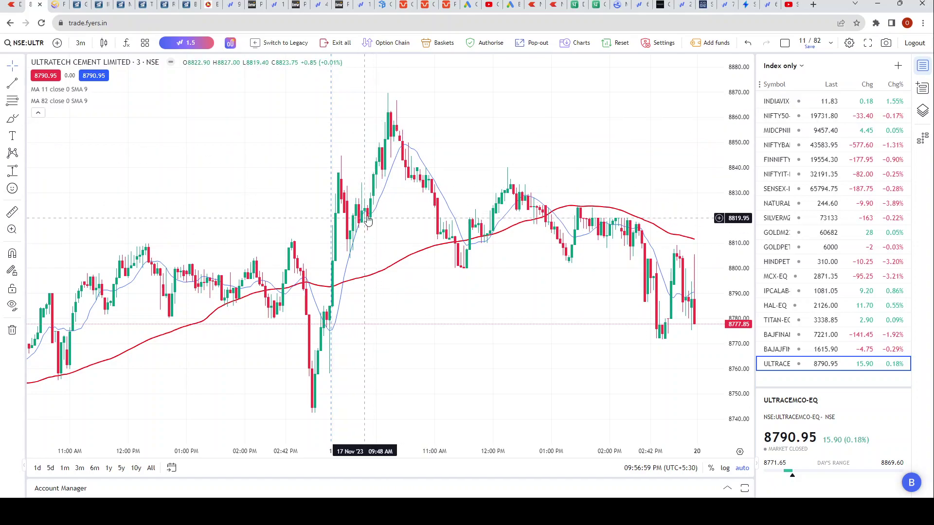
Measure a low-to-high price swing and a peak-to-pullback drop, deleting each measurement.
click(12, 171)
click(369, 210)
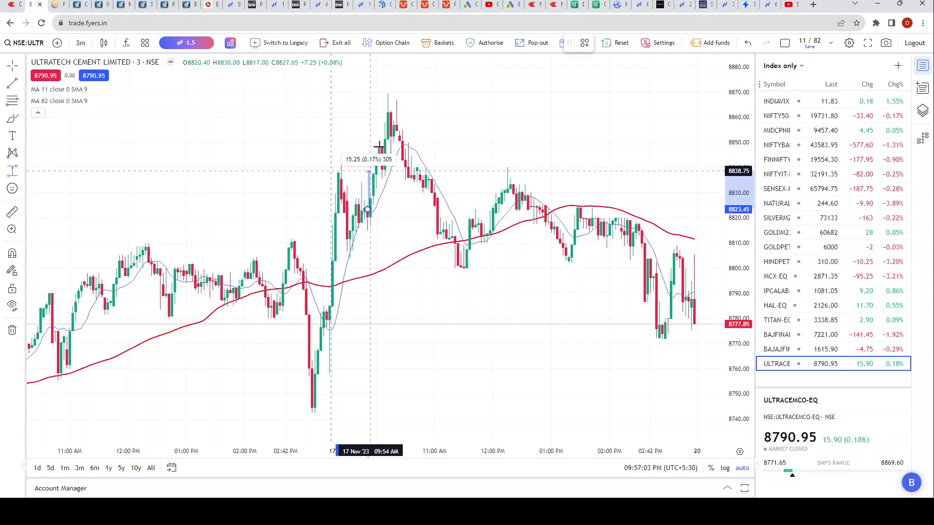
click(378, 93)
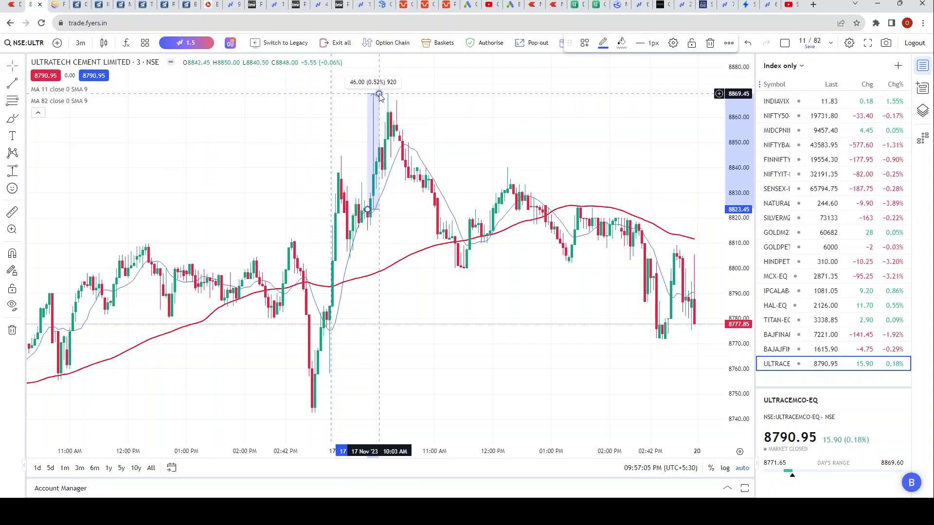
click(711, 43)
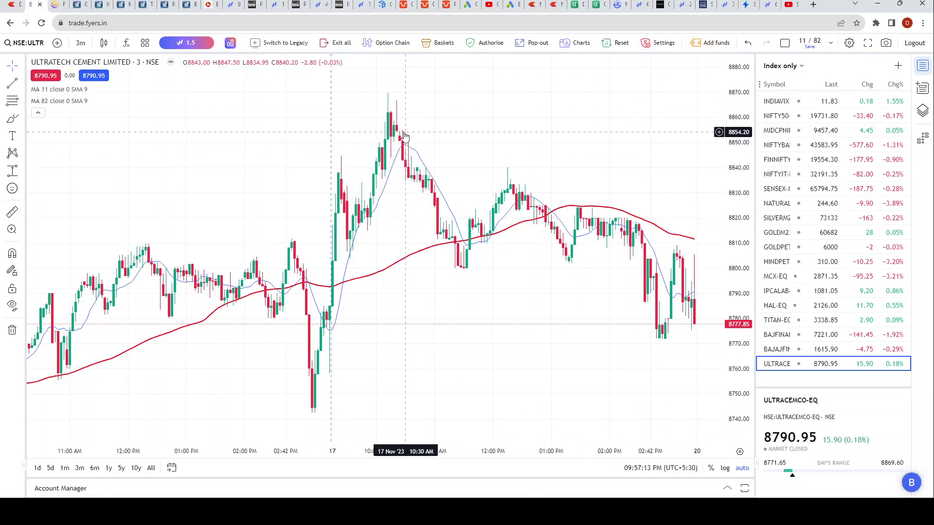
click(12, 171)
click(411, 151)
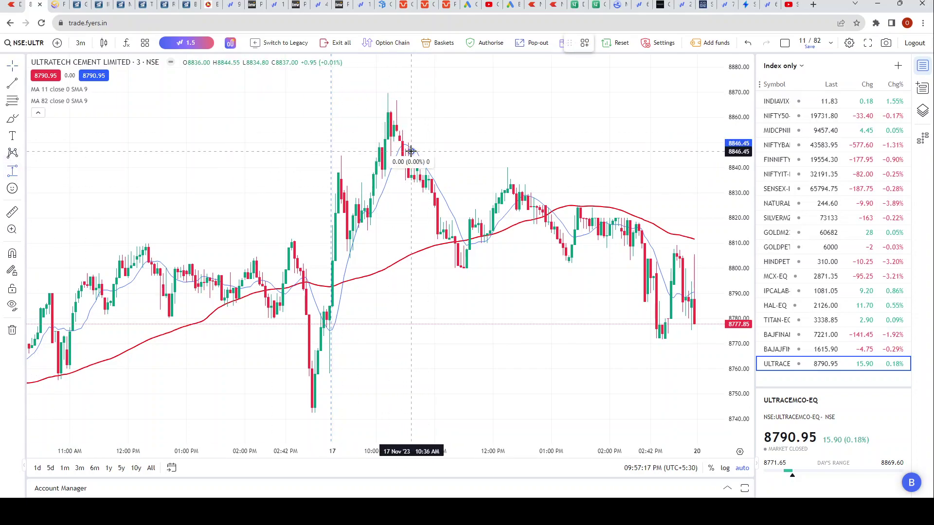
click(442, 242)
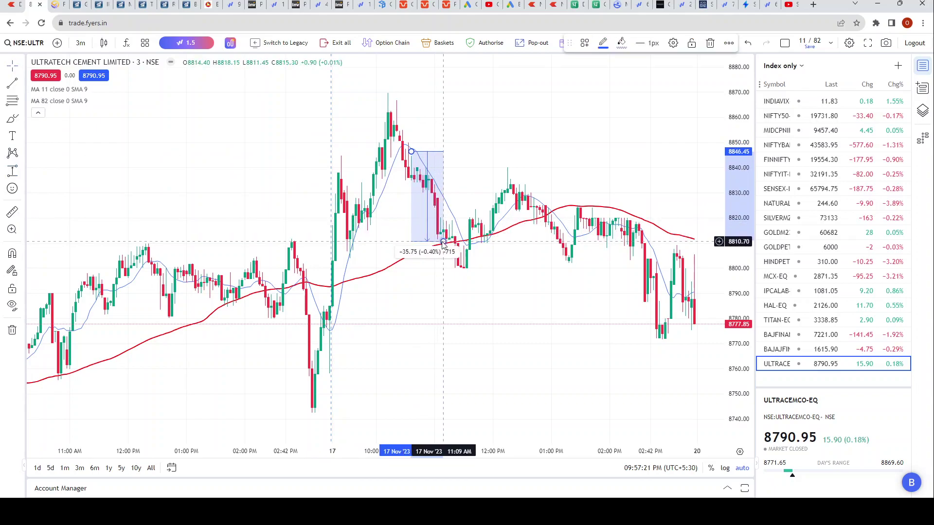
click(711, 44)
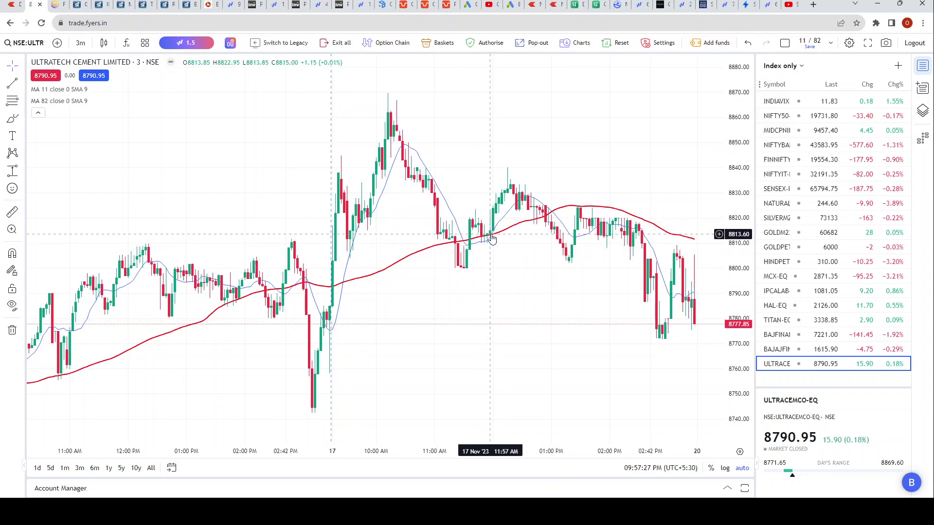
Measure and delete the 24.95-point rise, then cancel a drop measurement from 8819.80.
click(12, 173)
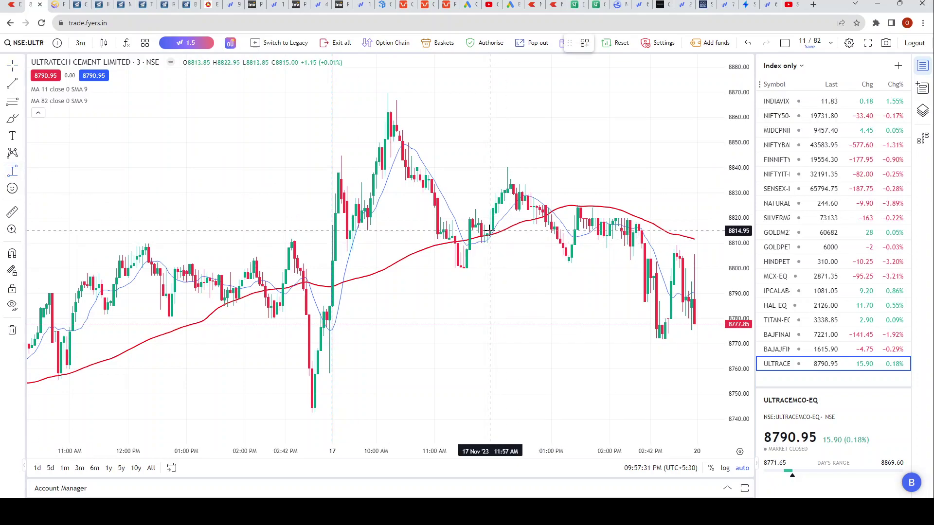
click(489, 230)
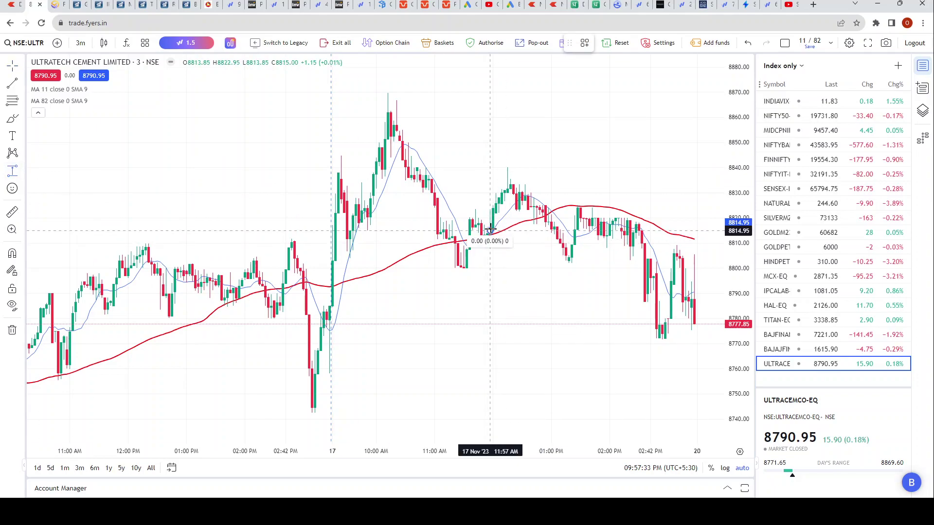
click(493, 168)
click(709, 45)
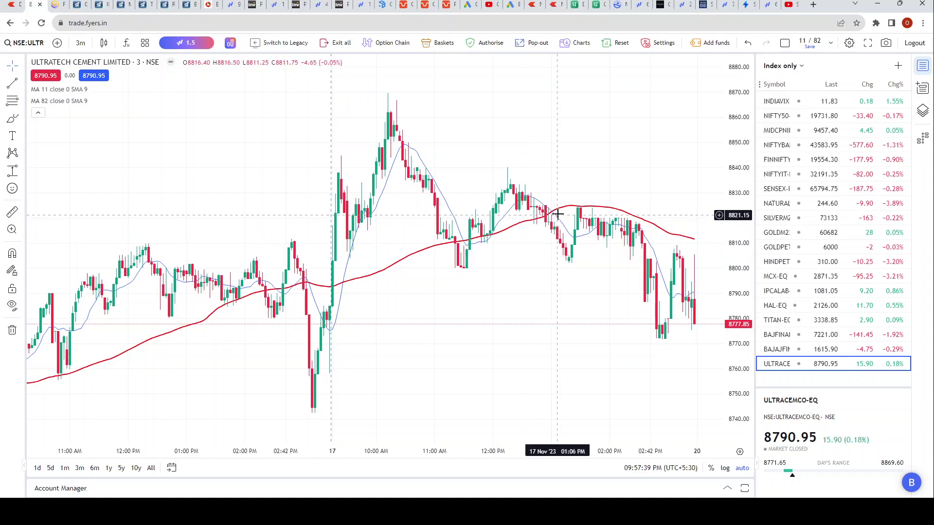
click(13, 170)
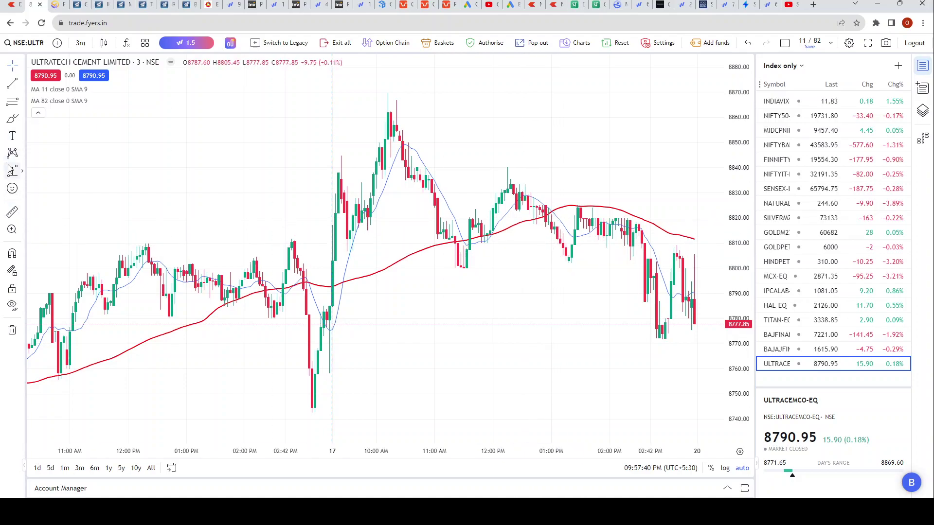
click(554, 219)
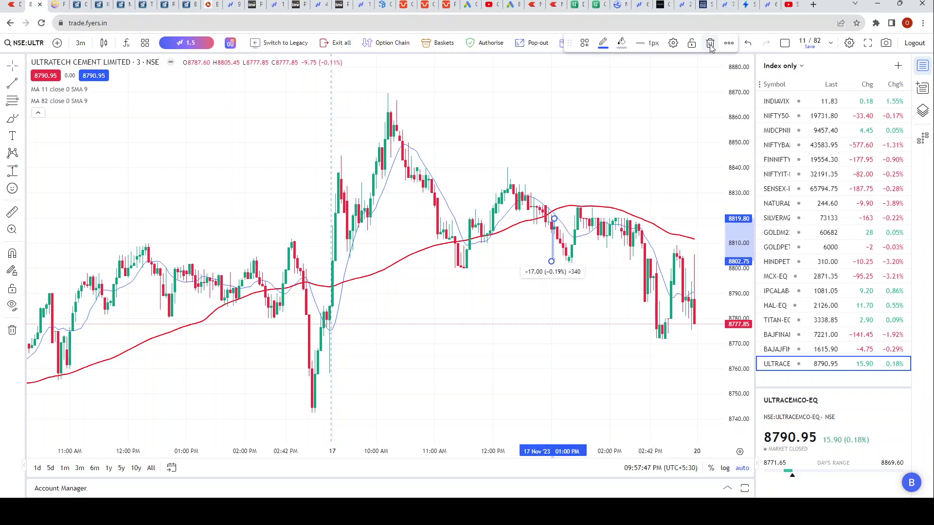
key(Escape)
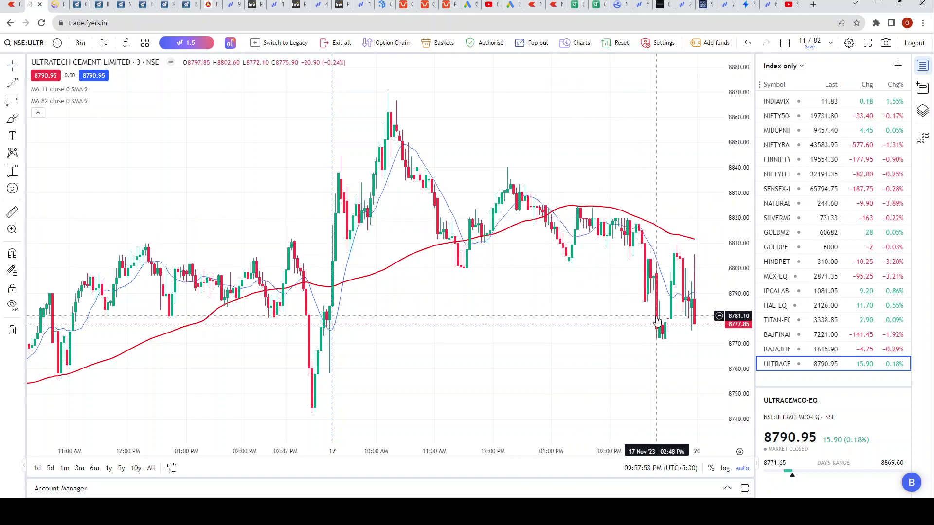
click(12, 188)
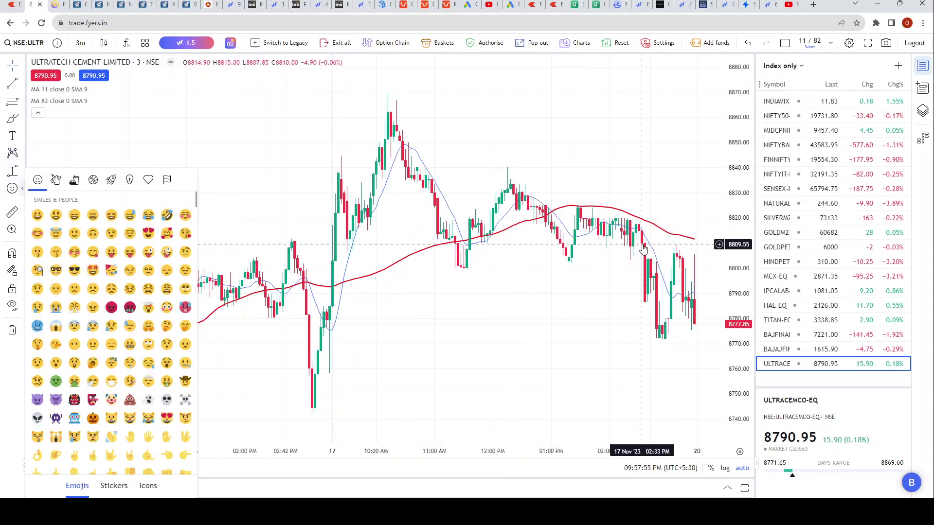
click(4, 176)
Measure the 36.55-point afternoon drop and delete the measurement.
click(12, 171)
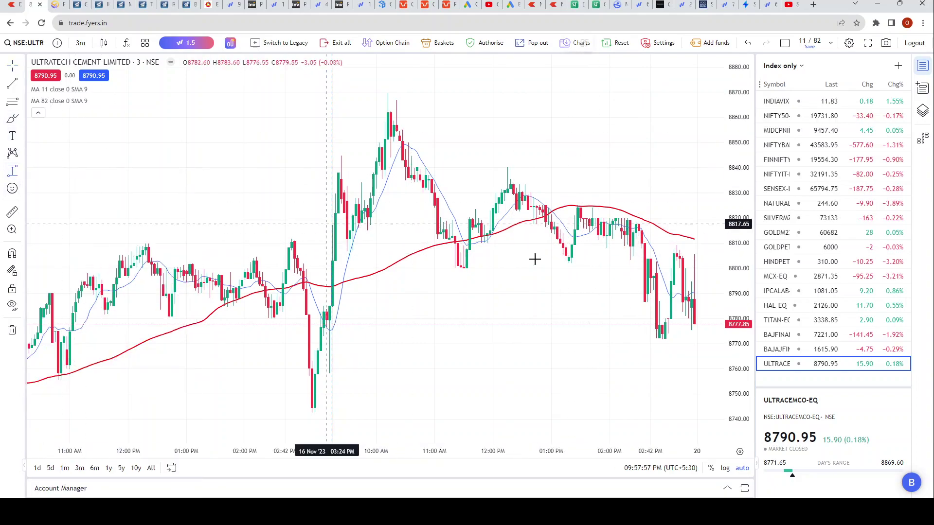
click(642, 247)
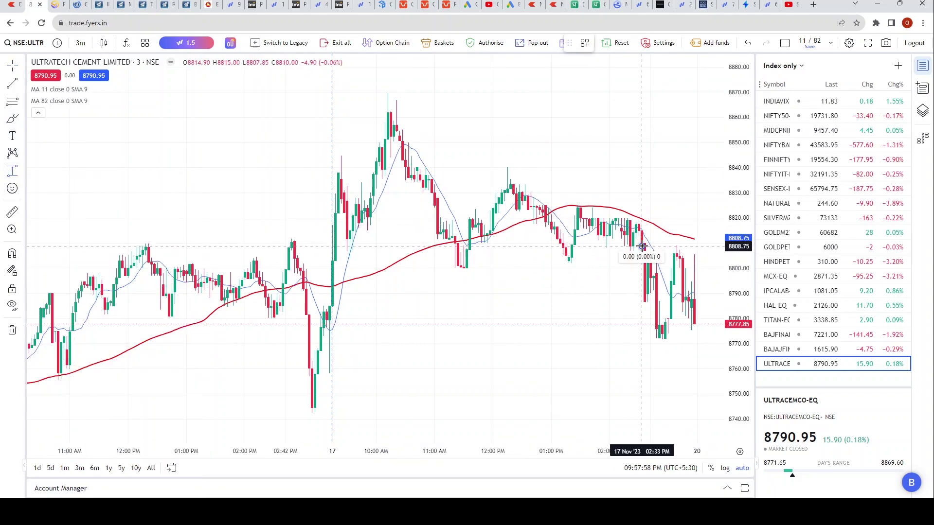
click(644, 339)
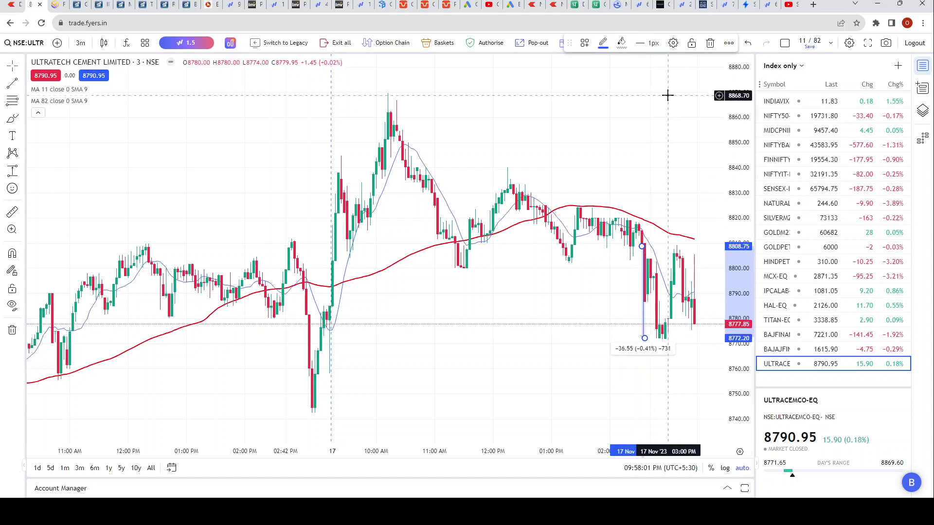
click(711, 44)
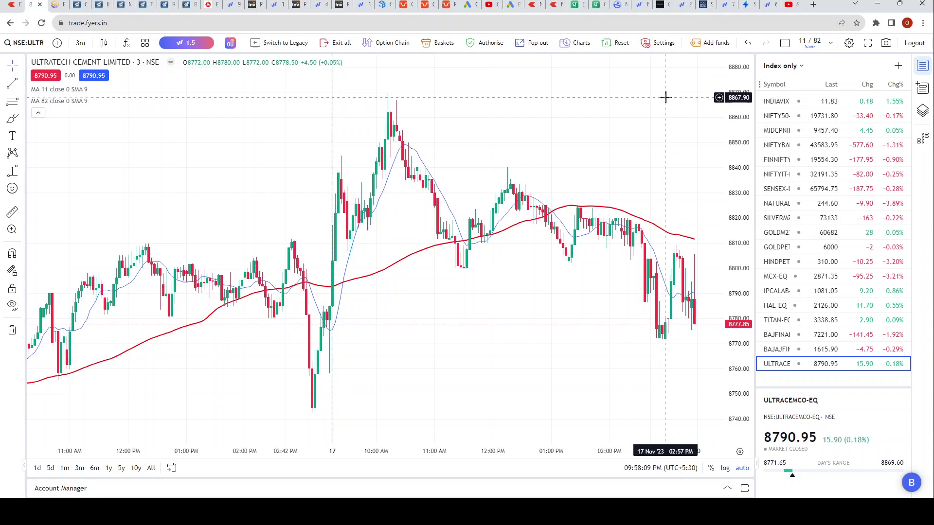
Load the Bajaj Finserv chart, then measure and delete its 15.75-point rise.
click(797, 351)
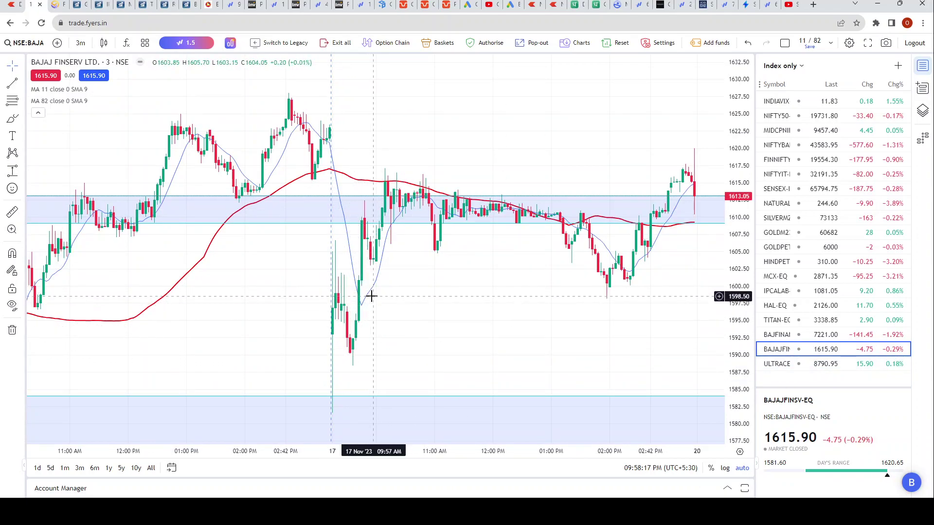
click(12, 170)
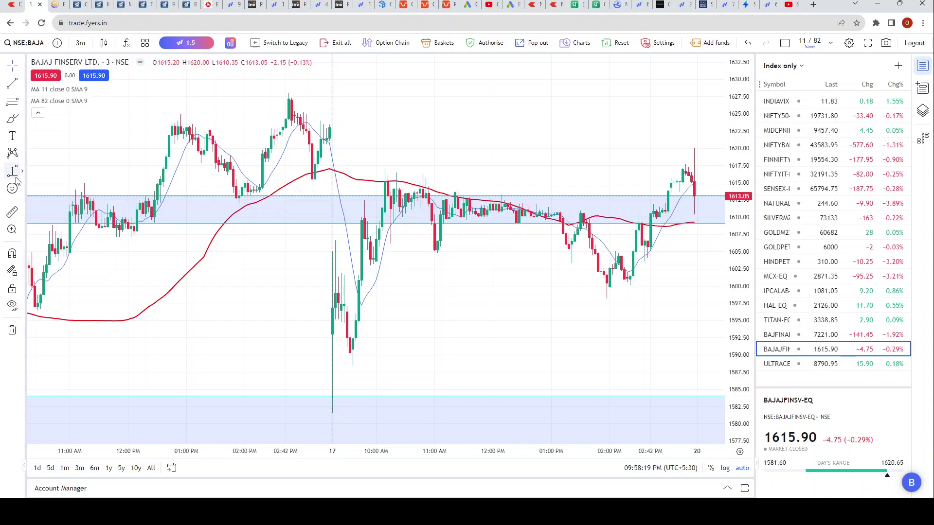
click(364, 291)
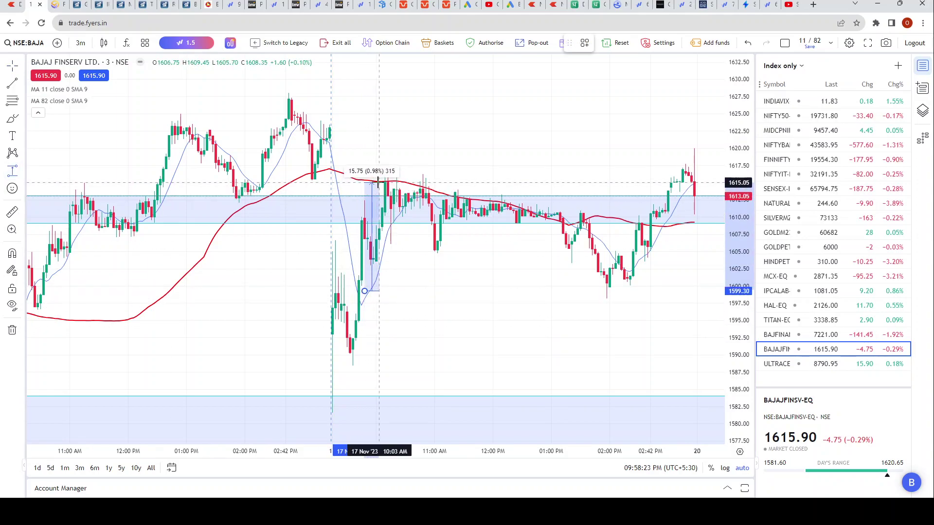
click(378, 182)
click(710, 43)
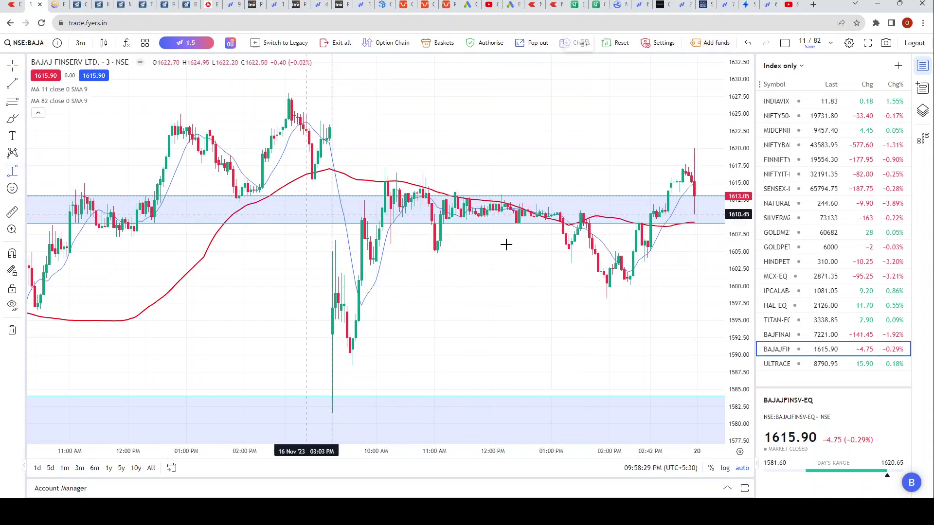
Measure and remove the 8.10-point dip and 7.20-point rise, then load the Bajaj Finance chart.
click(592, 241)
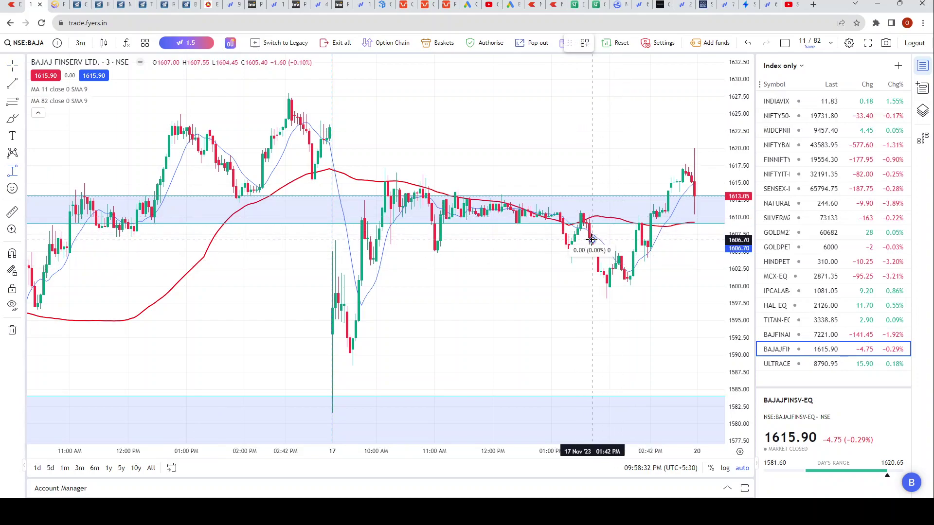
click(598, 295)
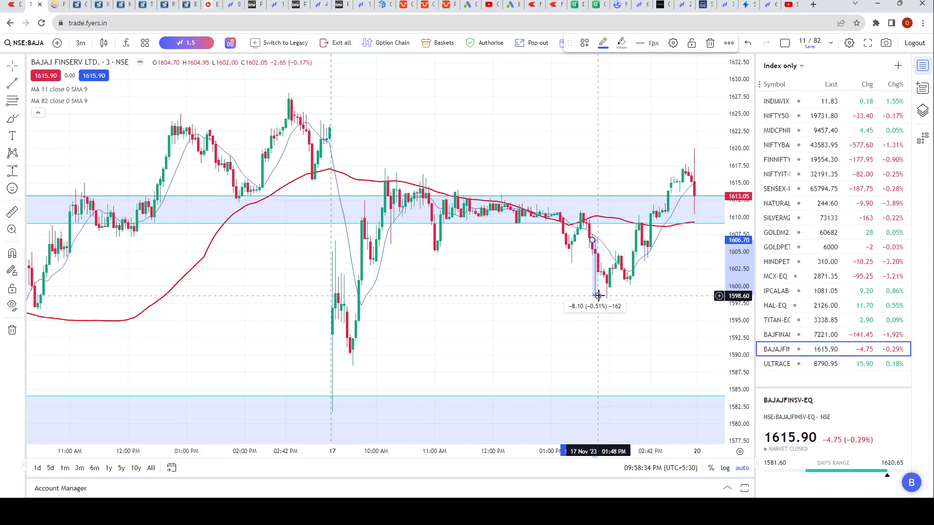
click(701, 109)
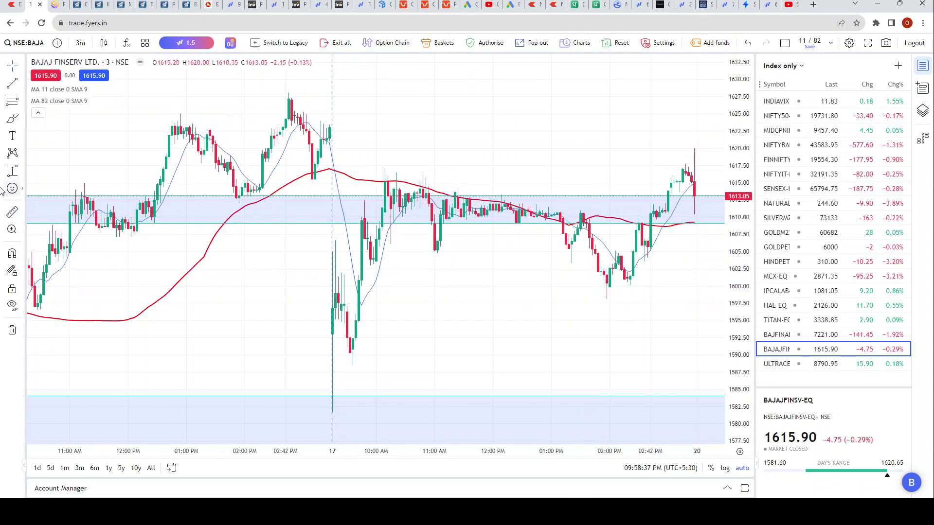
click(12, 172)
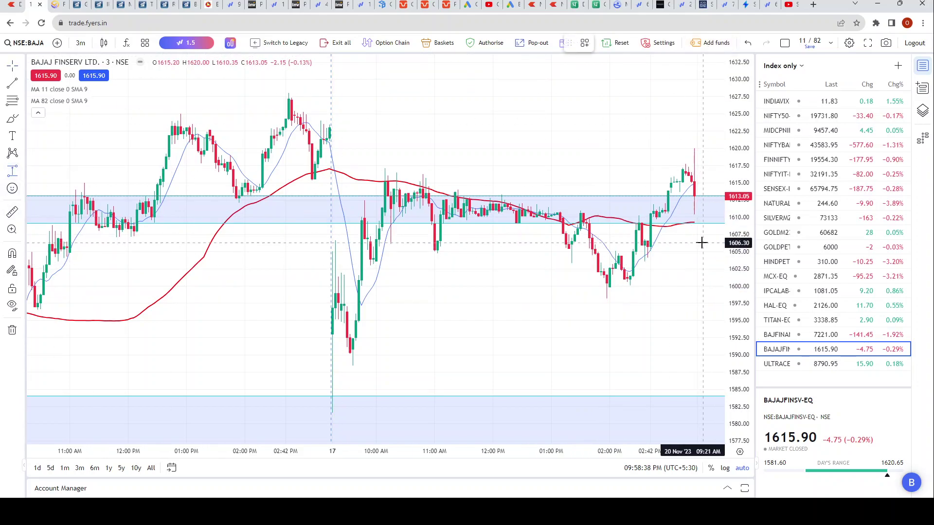
click(665, 219)
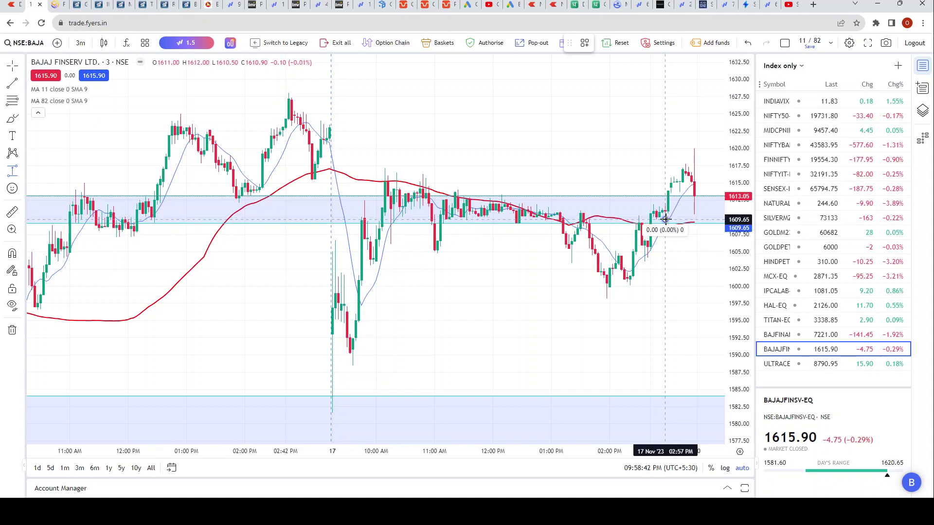
click(671, 170)
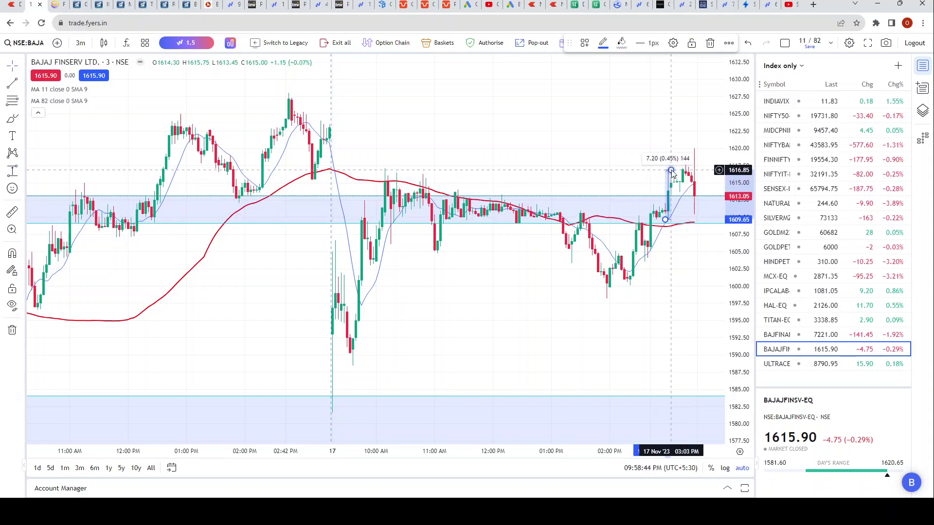
click(709, 44)
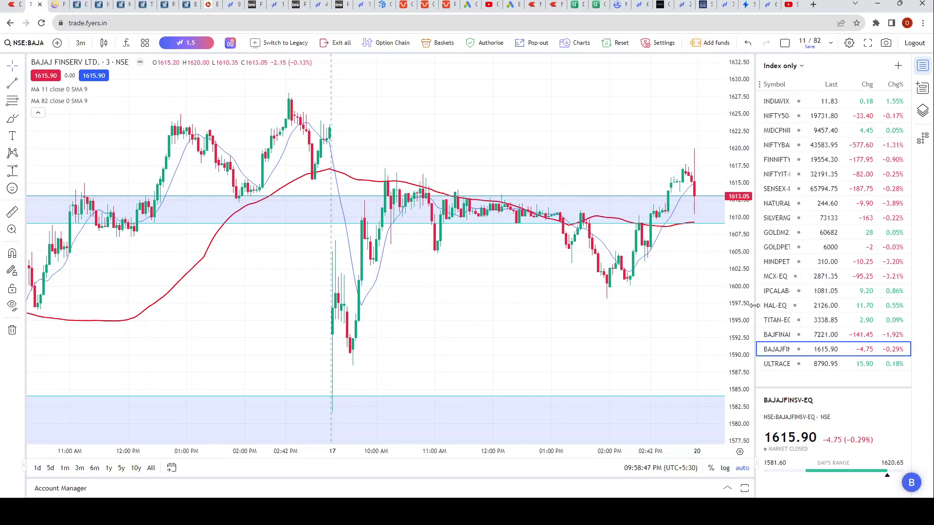
click(795, 341)
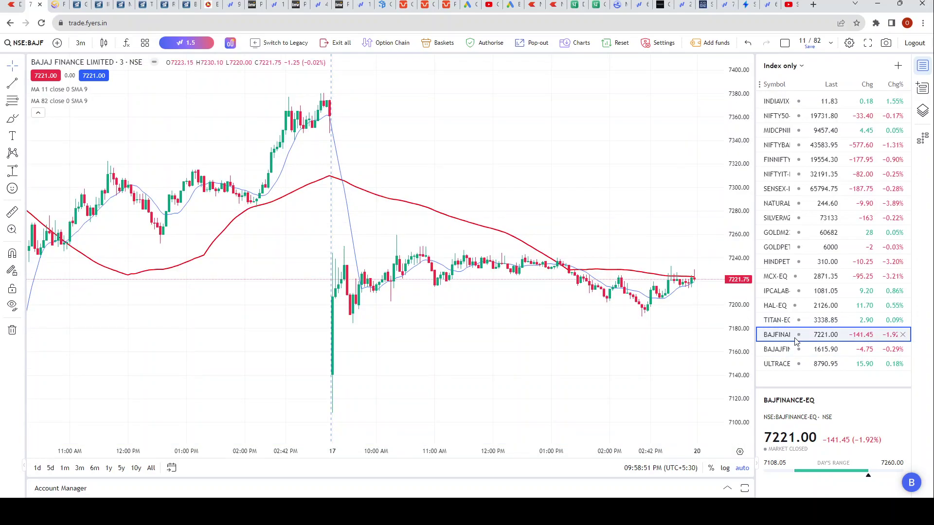
Load the Titan Company 3-minute chart from the watchlist.
click(803, 322)
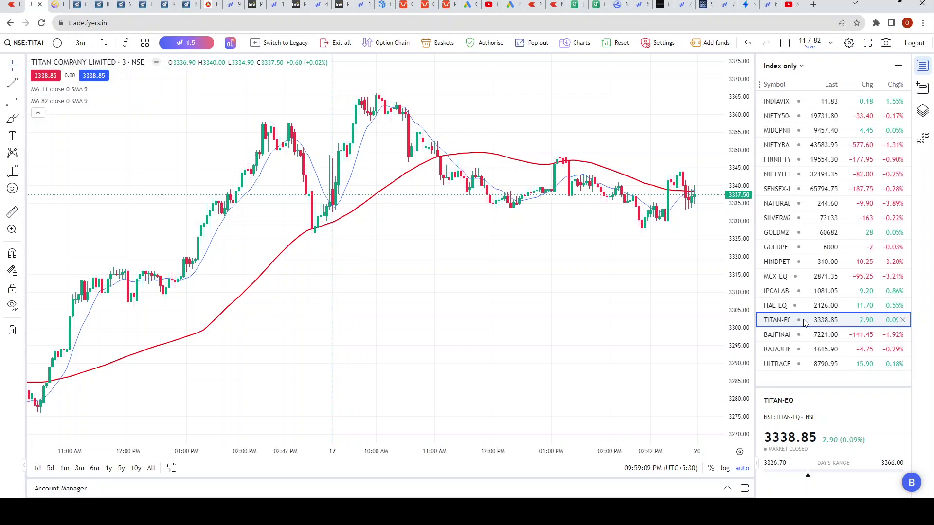
On the Titan chart, measure the 16 Nov swing-low rise of 71.20 points (2.17%), then delete the measurement.
scroll(602, 321, left, 5)
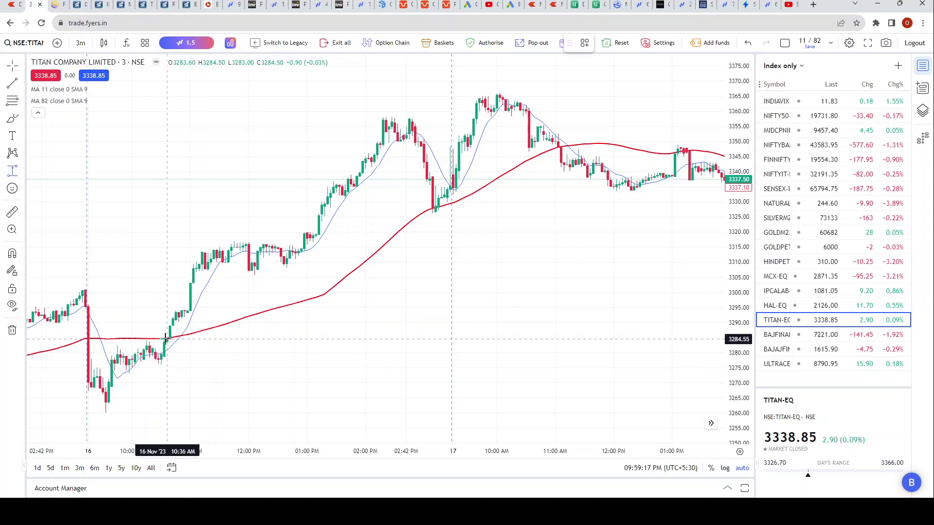
mouse_move(167, 334)
mouse_down()
mouse_move(171, 204)
mouse_move(194, 121)
mouse_up()
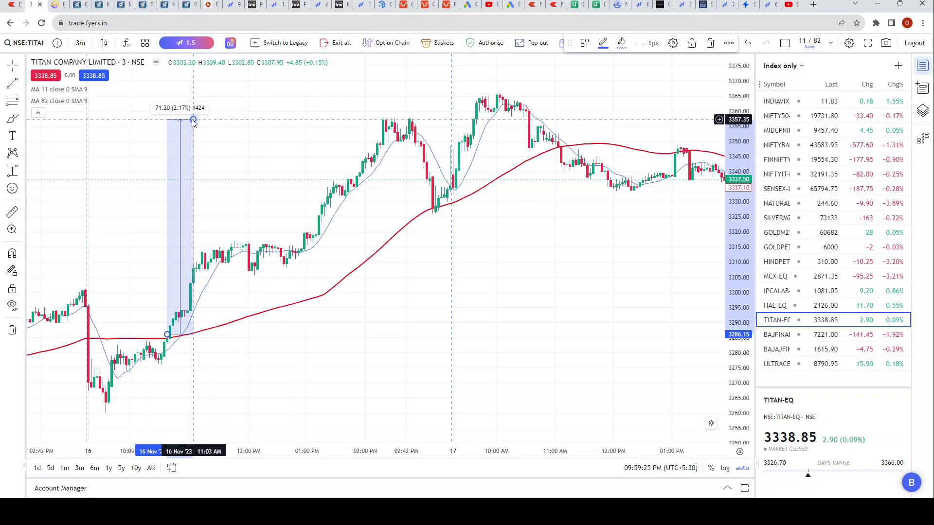
click(698, 58)
drag(503, 282, 252, 298)
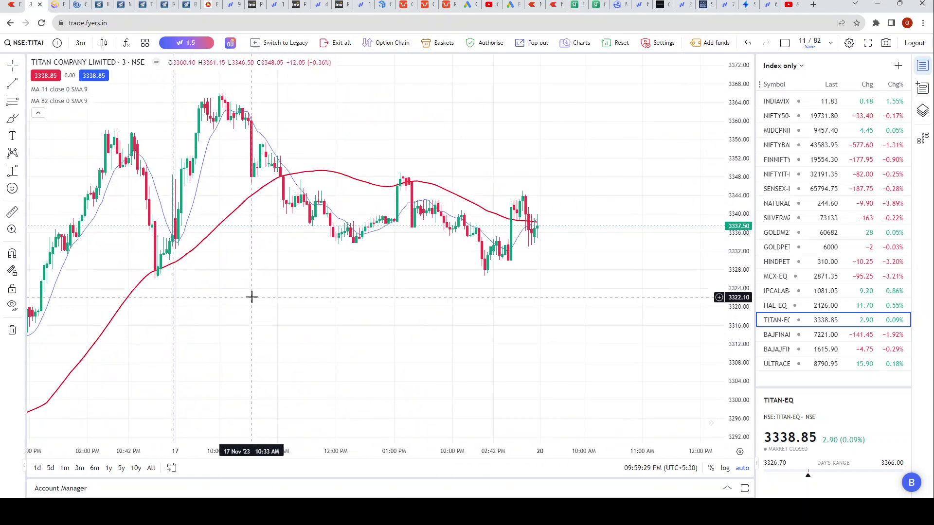